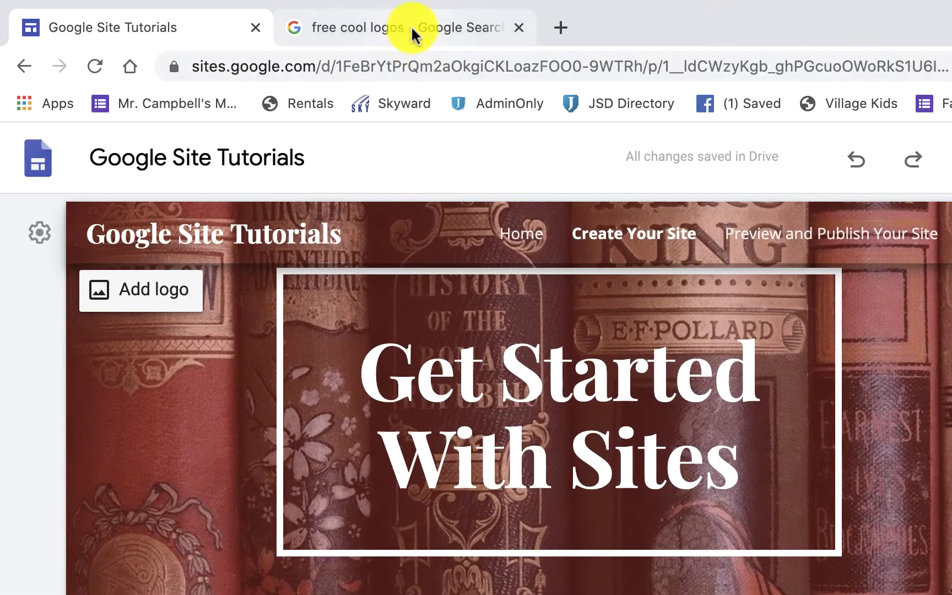
Preview the gaming, brewing-mascot and red panther logos among the free cool logos image results.
left_click(277, 18)
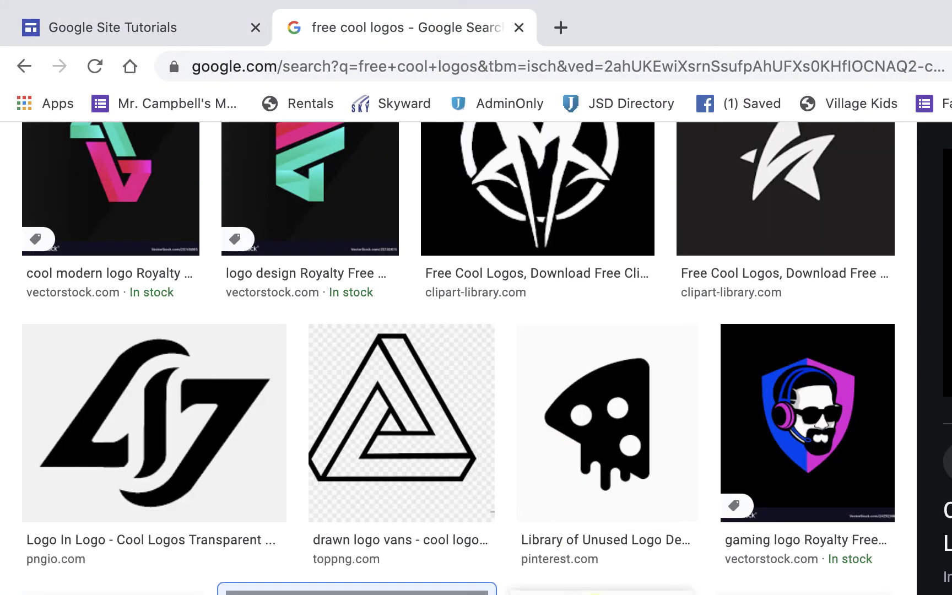
scroll(476, 358, "up", 5)
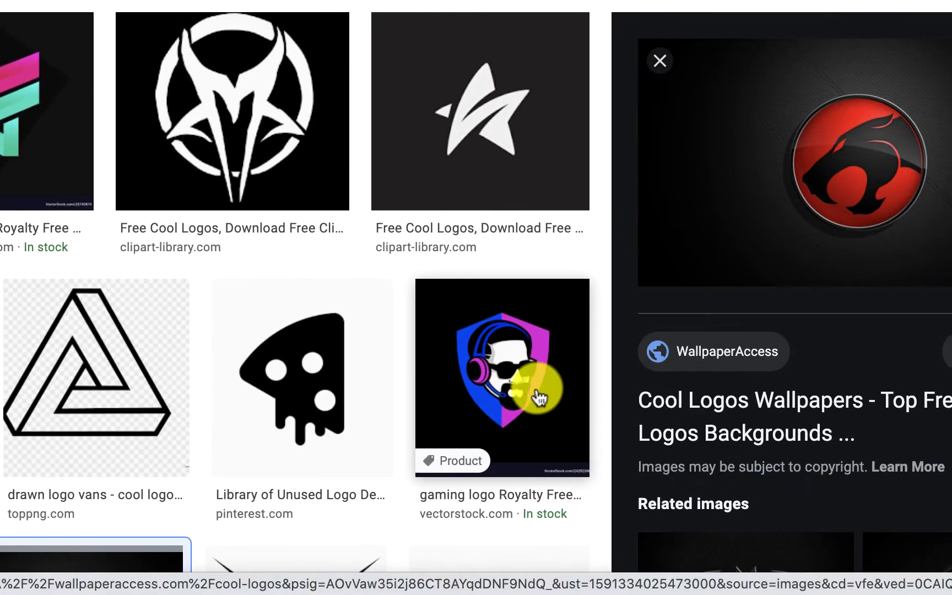
left_click(526, 388)
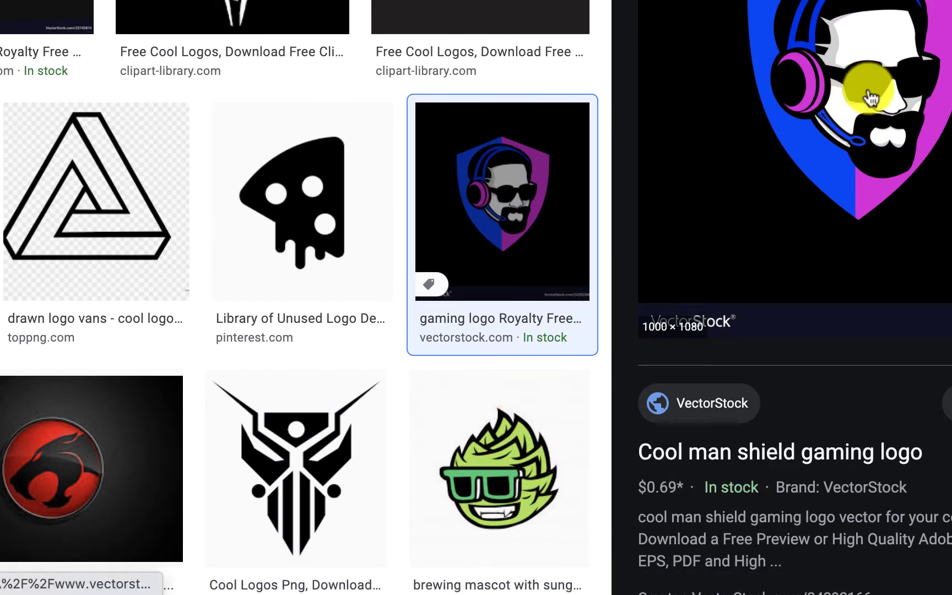
scroll(515, 171, "down", 4)
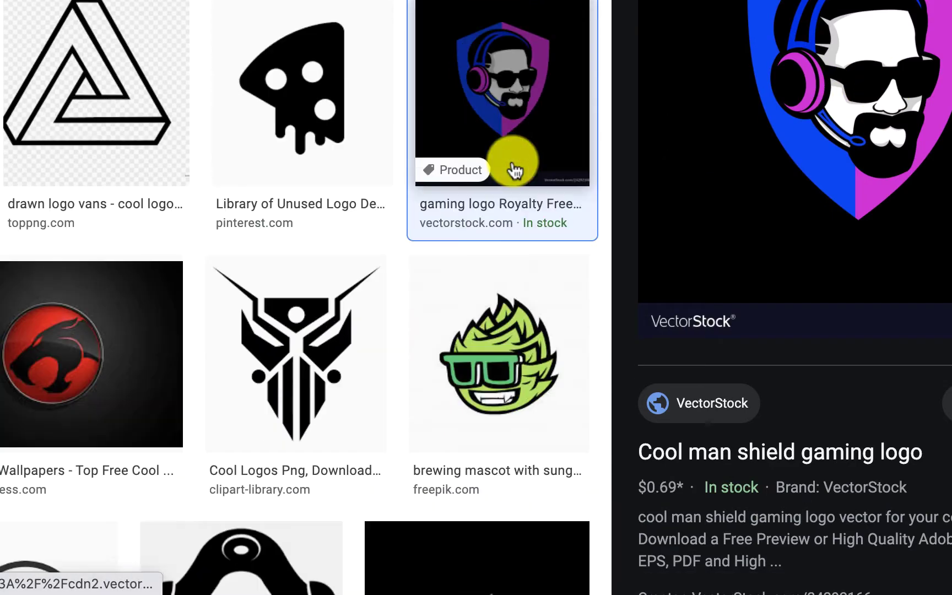
left_click(517, 289)
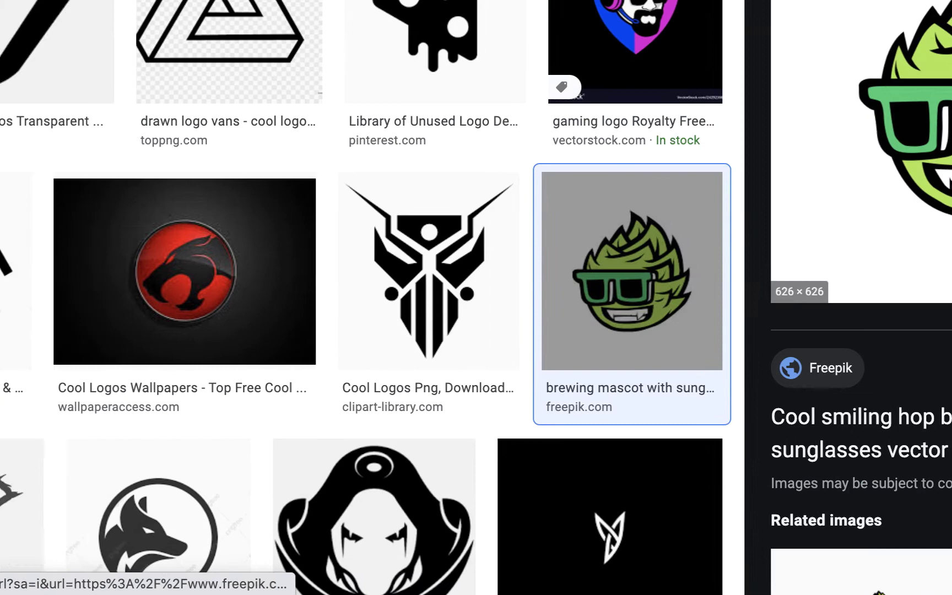
left_click(72, 255)
scroll(357, 297, "up", 5)
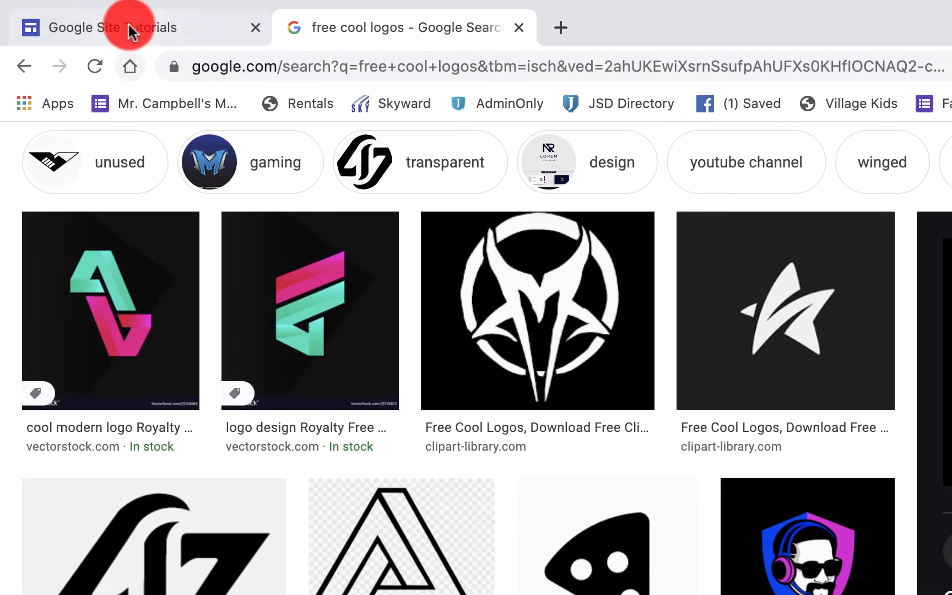
Upload the Google Chat tutorial image from Downloads as the site header logo.
left_click(123, 25)
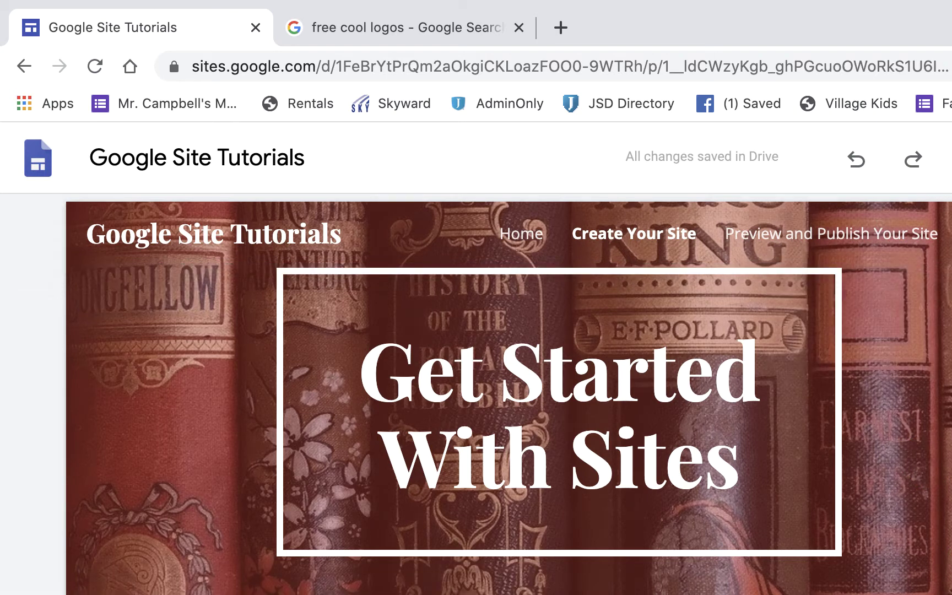
mouse_move(127, 272)
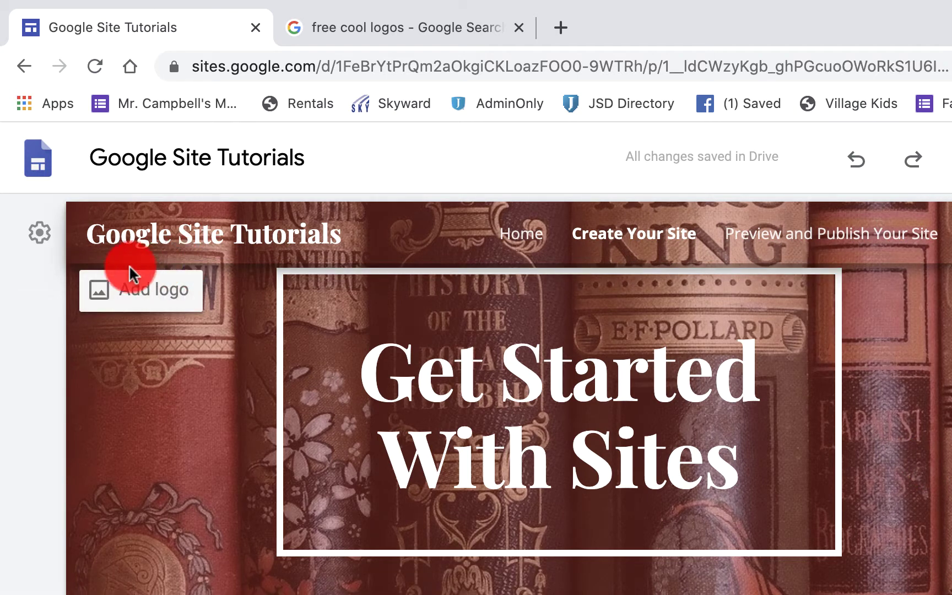
left_click(143, 292)
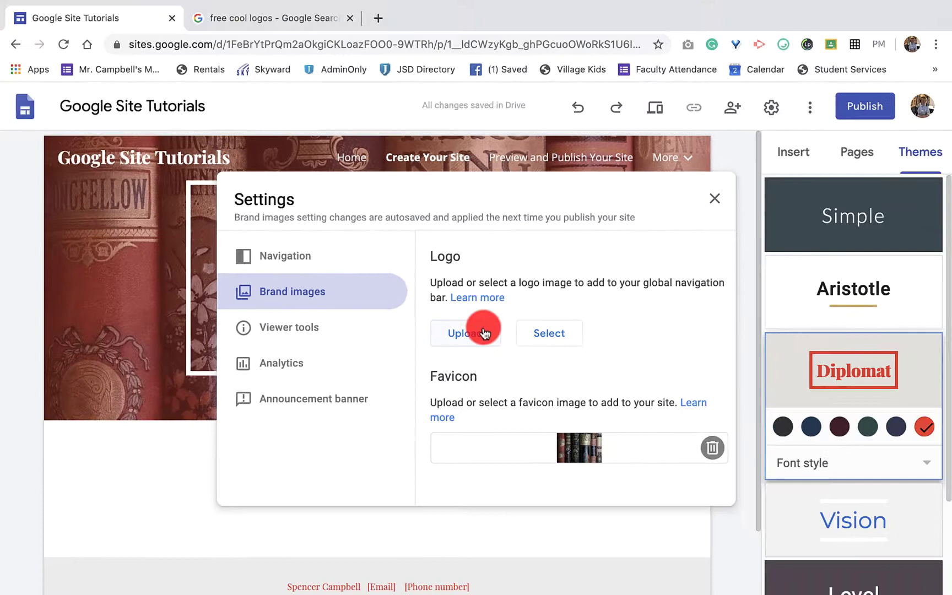
left_click(442, 316)
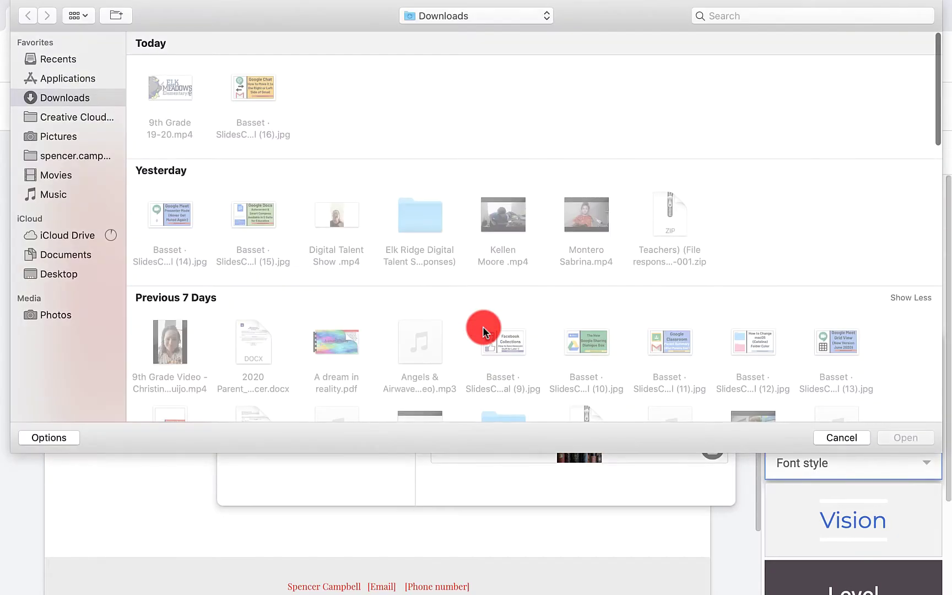
left_click(258, 92)
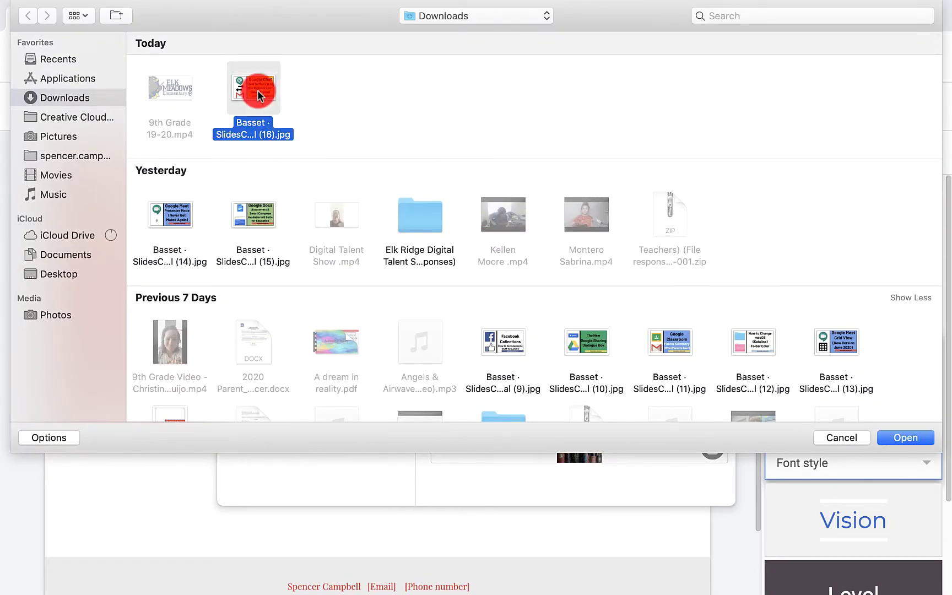
left_click(910, 438)
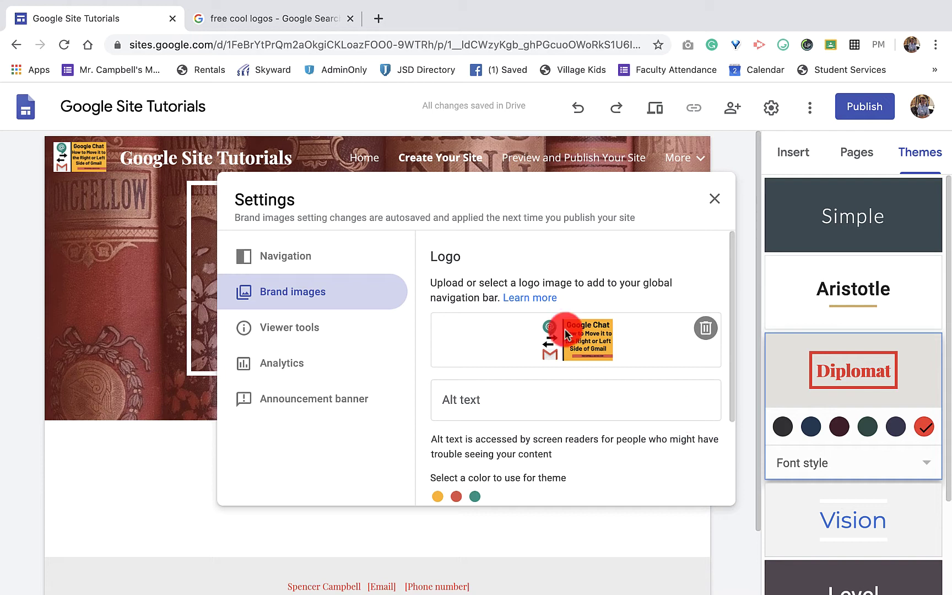
Try green, red and yellow logo colours for the theme, settle on teal, and close Settings.
scroll(465, 386, "down", 1)
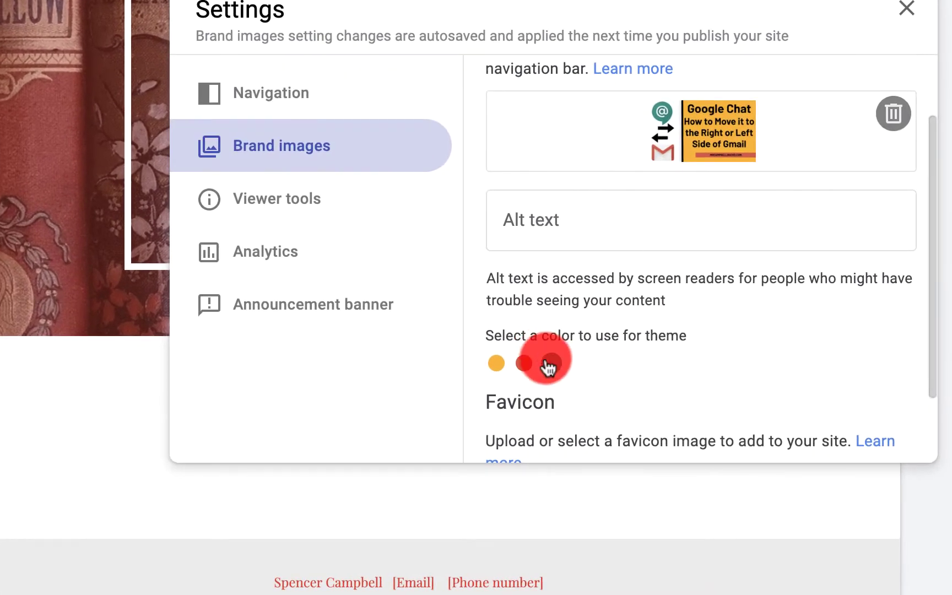
left_click(548, 363)
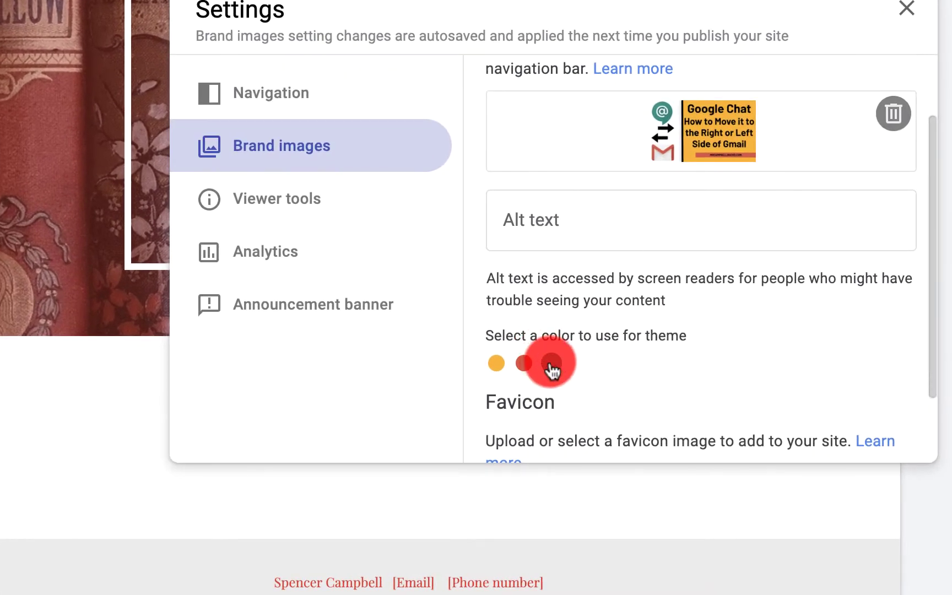
left_click(524, 363)
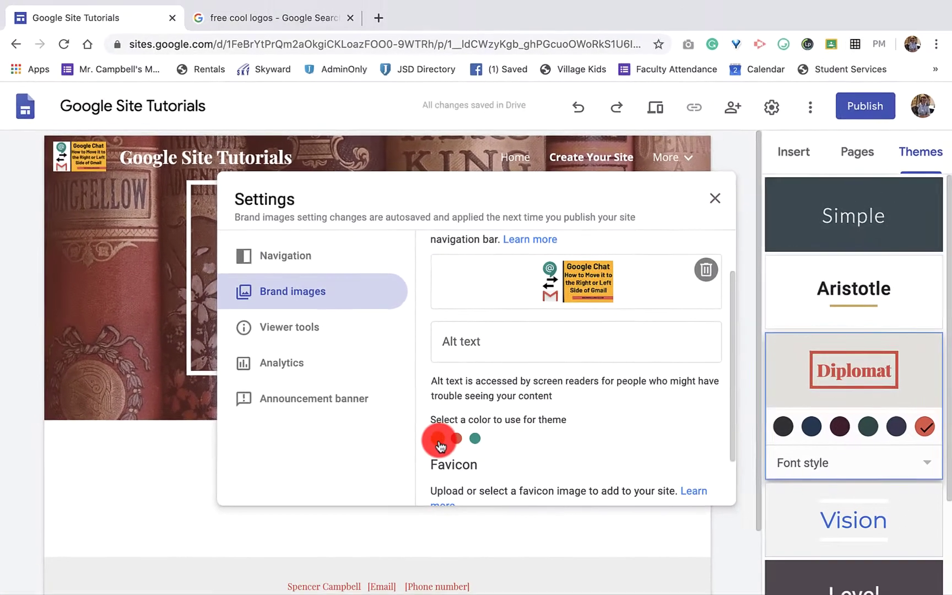
left_click(495, 362)
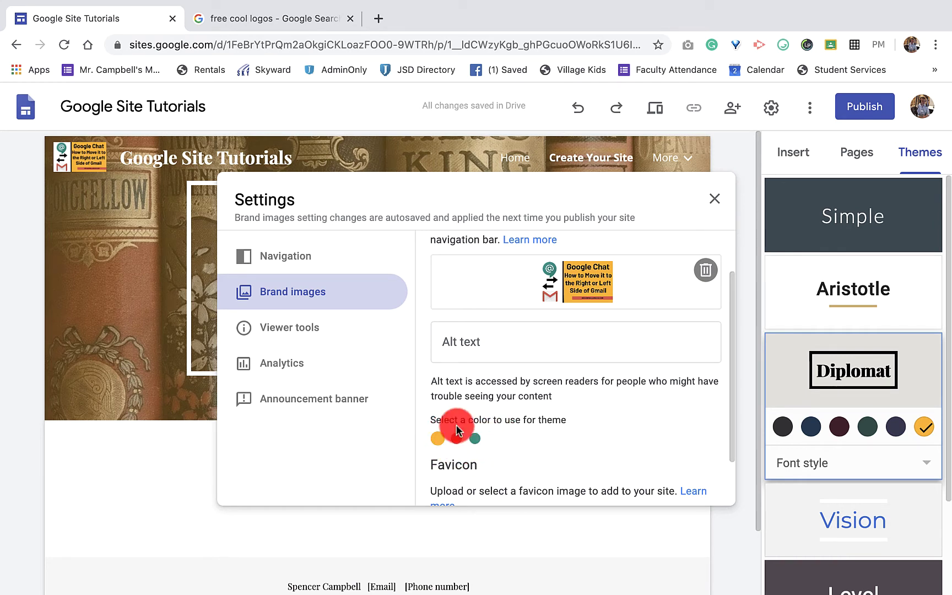
left_click(467, 439)
left_click(456, 439)
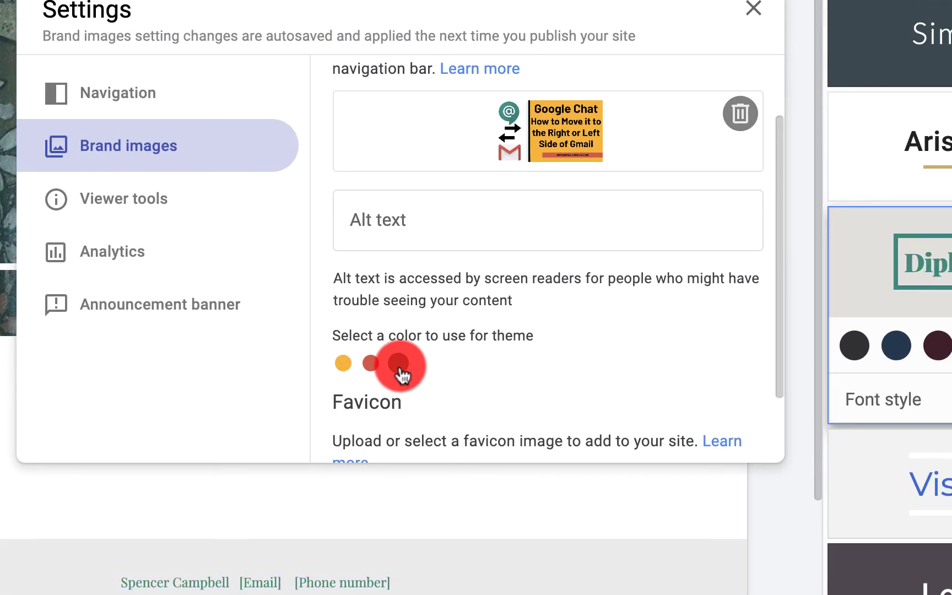
scroll(655, 196, "down", 2)
scroll(584, 278, "up", 3)
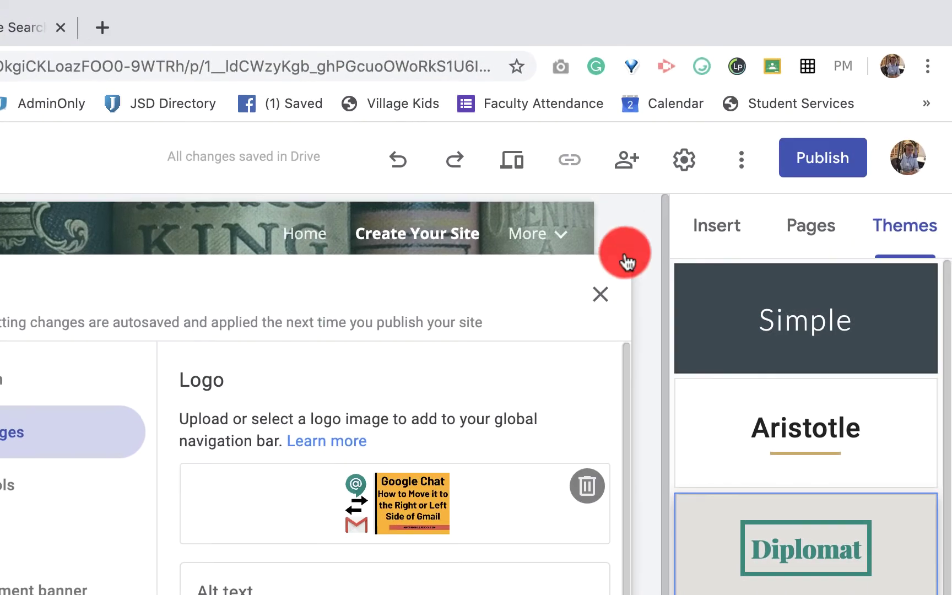
left_click(603, 292)
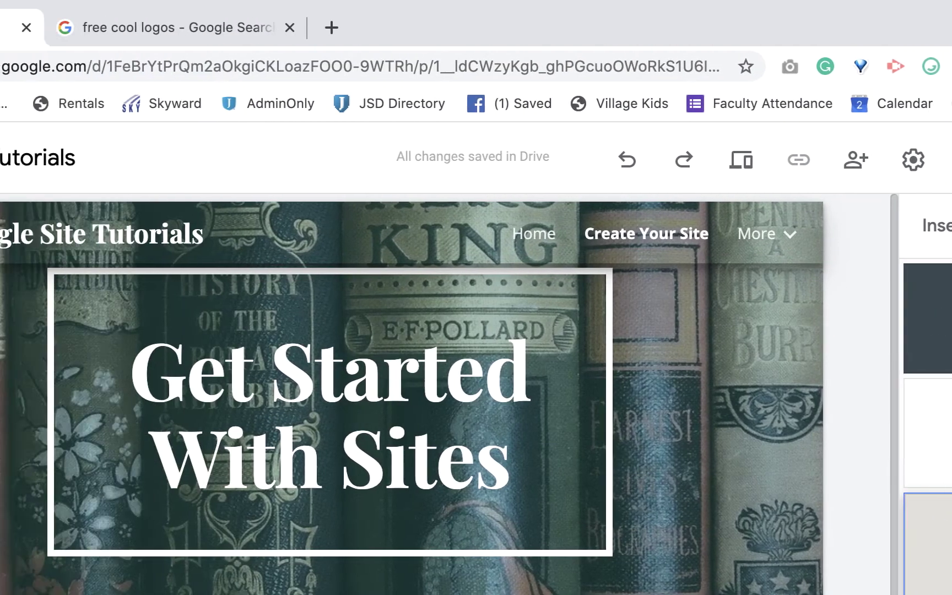
Remove the Google Chat logo and open the image picker on its By URL option.
left_click(146, 296)
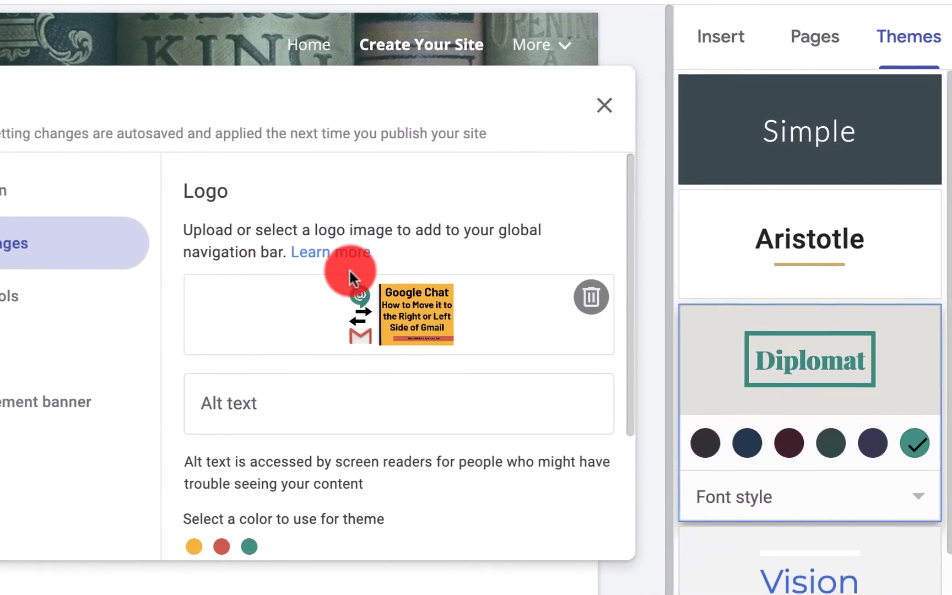
left_click(591, 297)
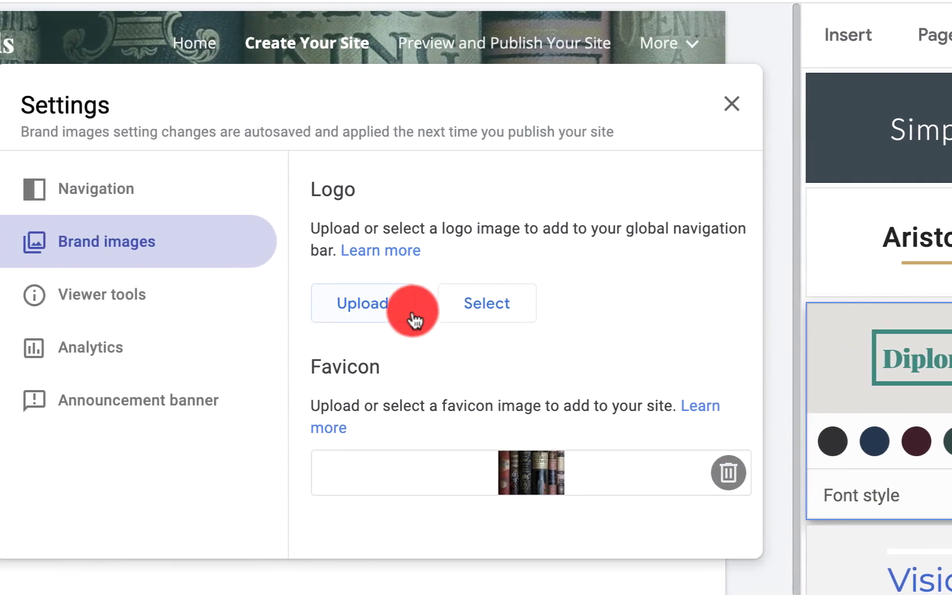
left_click(411, 314)
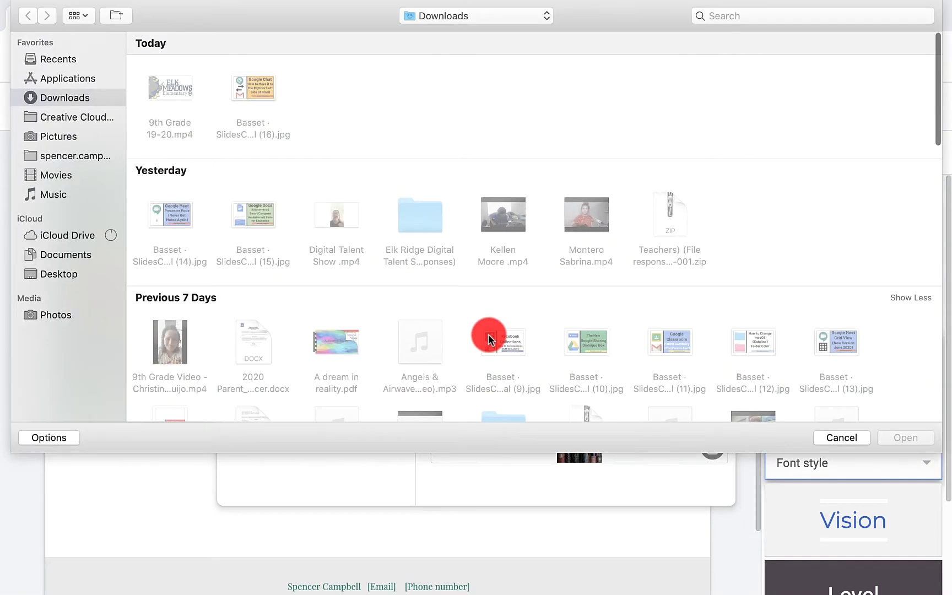
left_click(841, 438)
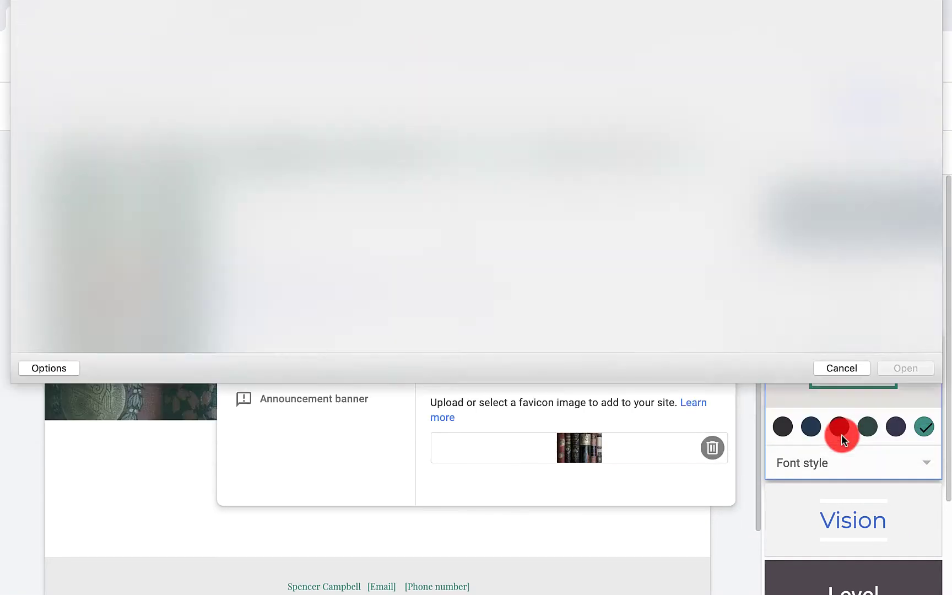
left_click(547, 333)
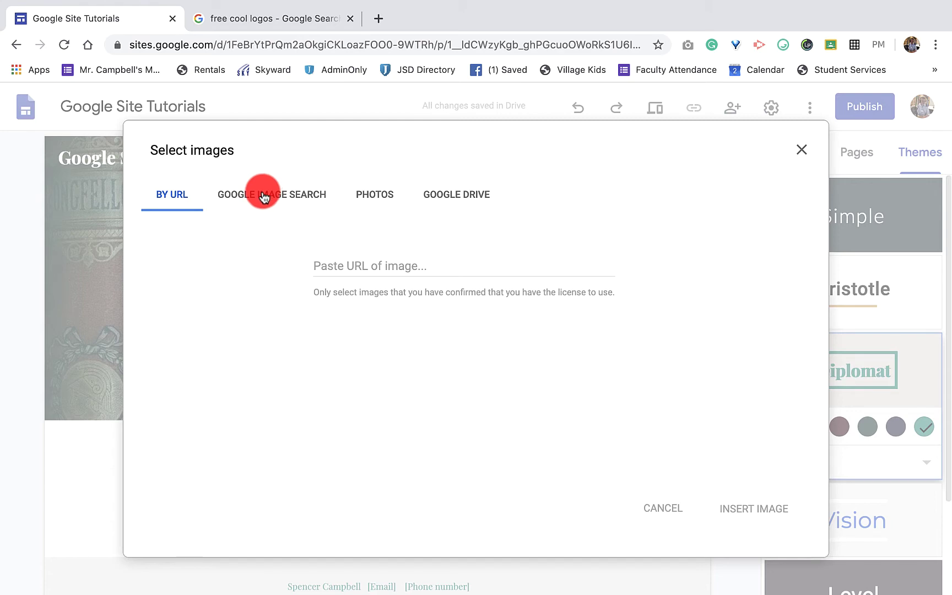
left_click(374, 195)
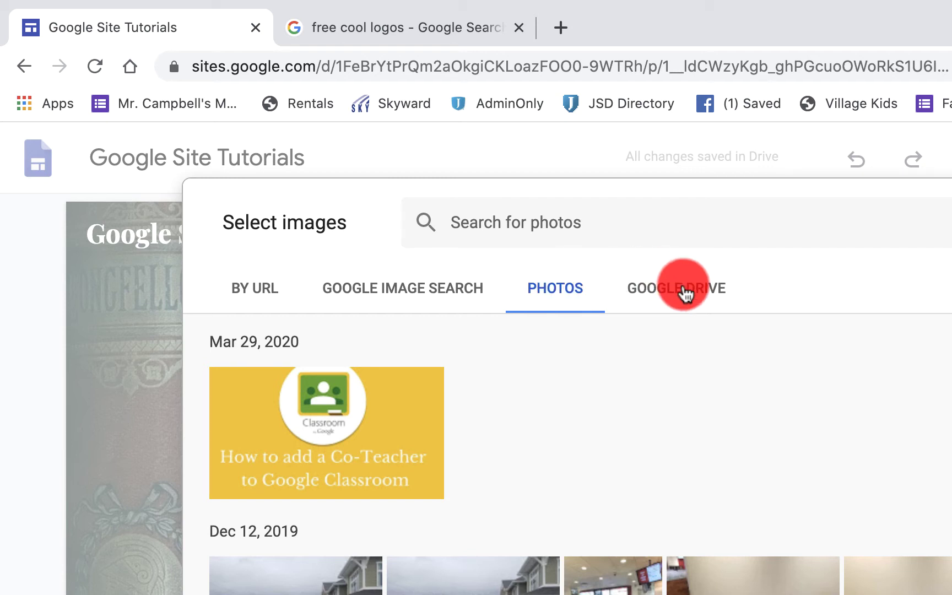
left_click(266, 286)
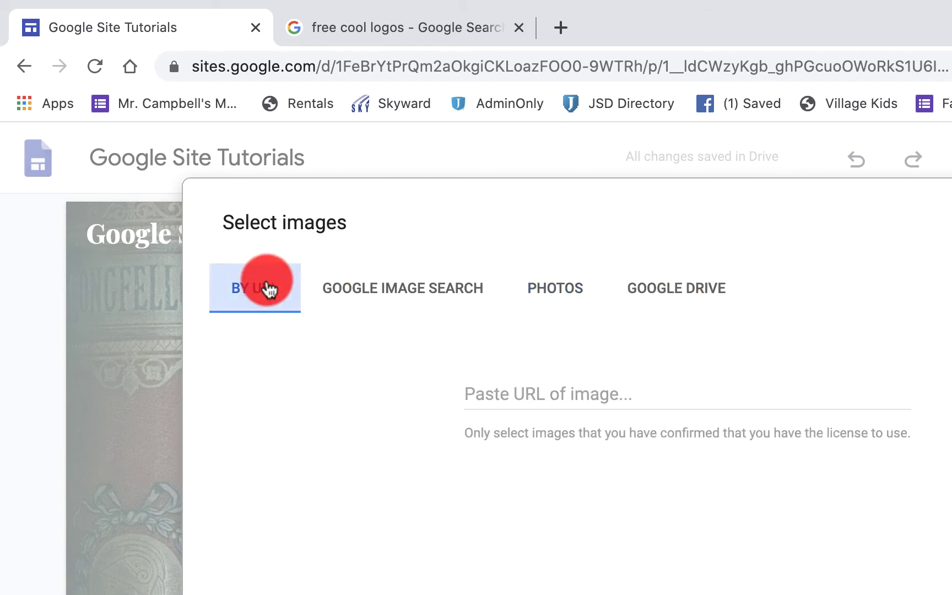
Copy the red panther logo's image address from the Google Images preview.
left_click(386, 27)
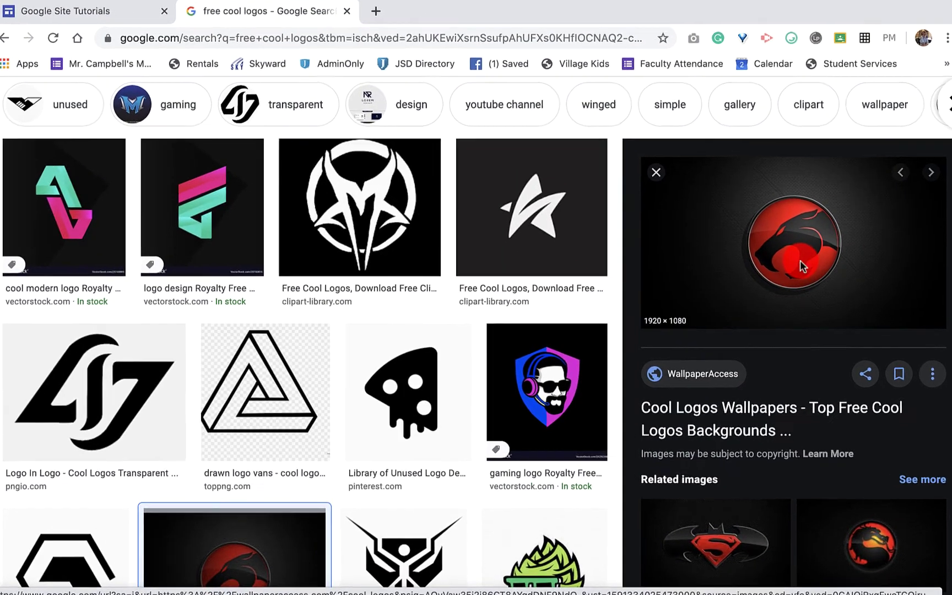
right_click(796, 265)
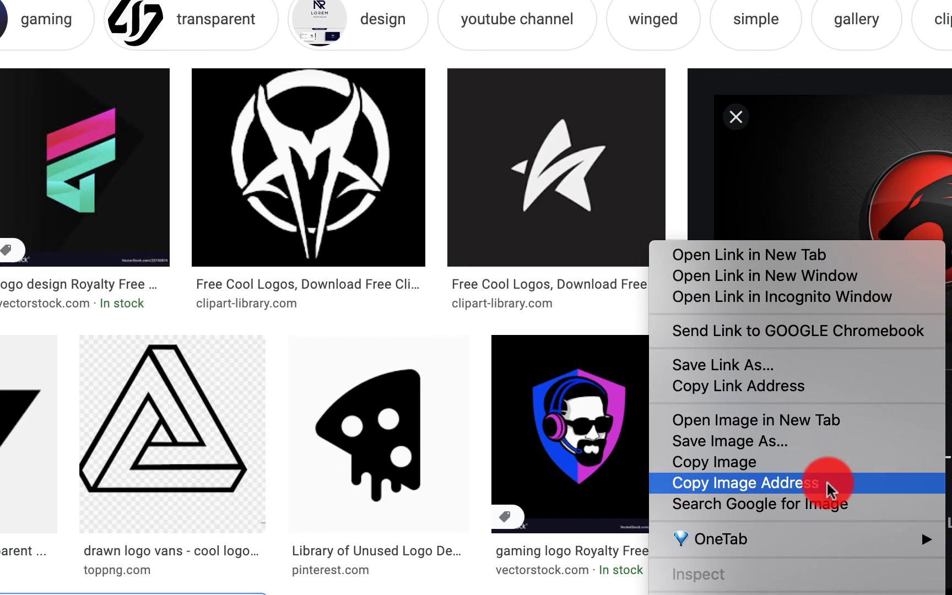
left_click(829, 484)
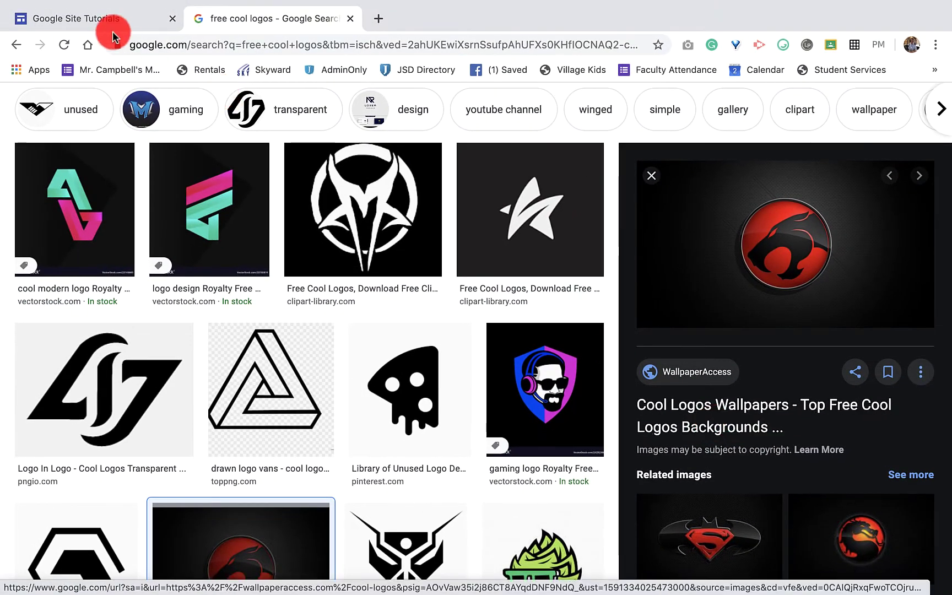
left_click(104, 19)
Paste the copied wallpaperaccess.com address and insert the red panther image as the logo.
left_click(423, 265)
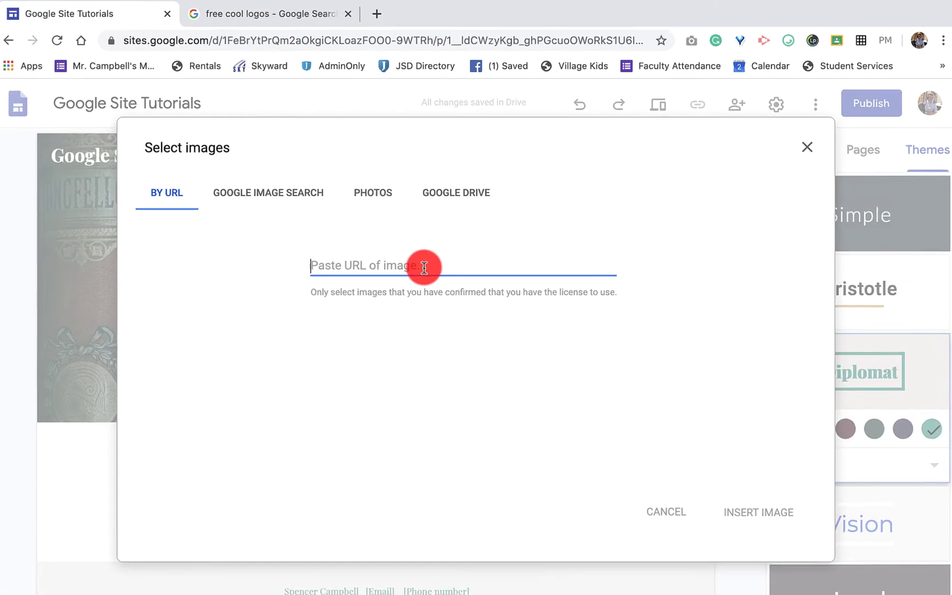
type("https://wallpaperaccess.com/full/1686205.jpg")
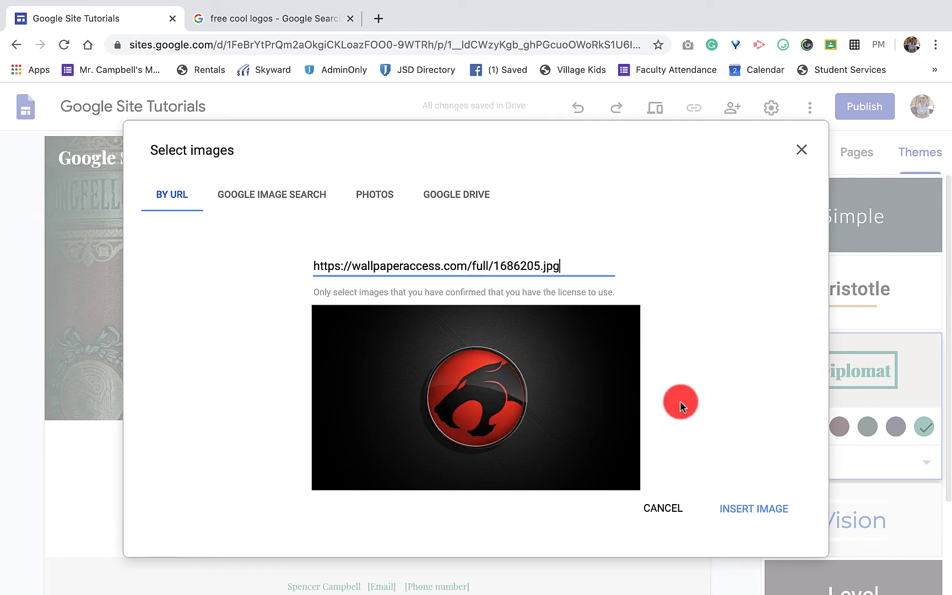
left_click(749, 510)
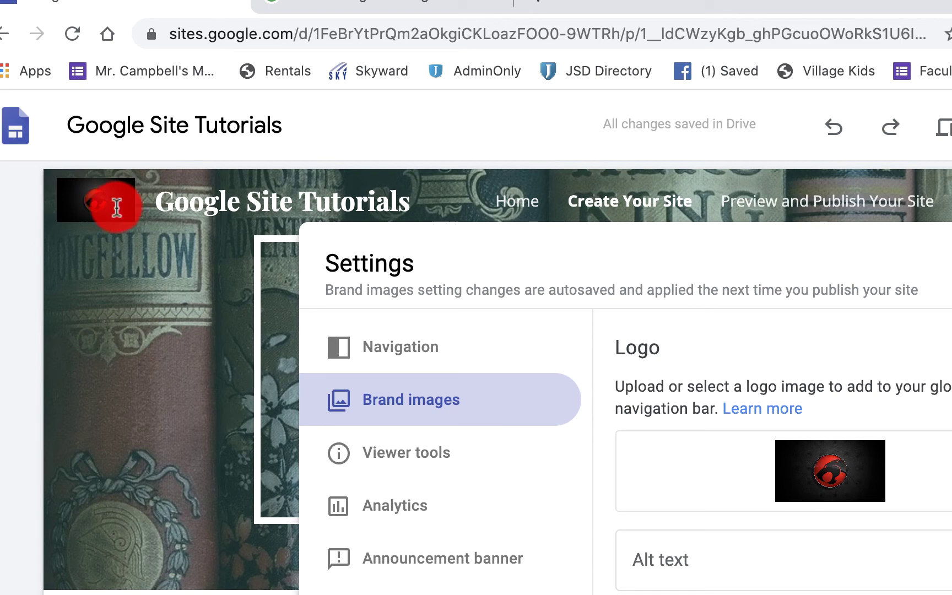
Change the theme colour from red to the logo's darker red and close Settings.
scroll(826, 589, "down", 1)
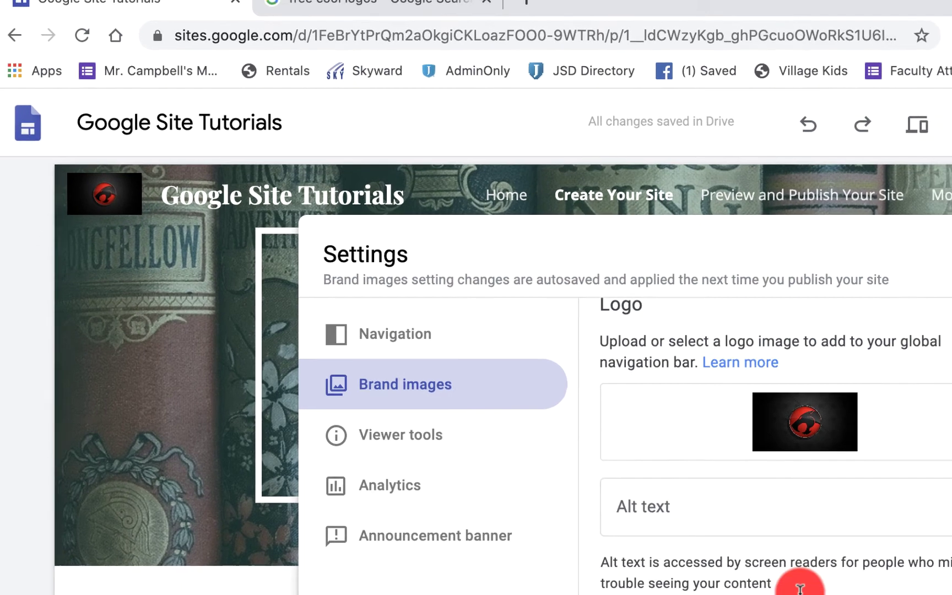
left_click(635, 594)
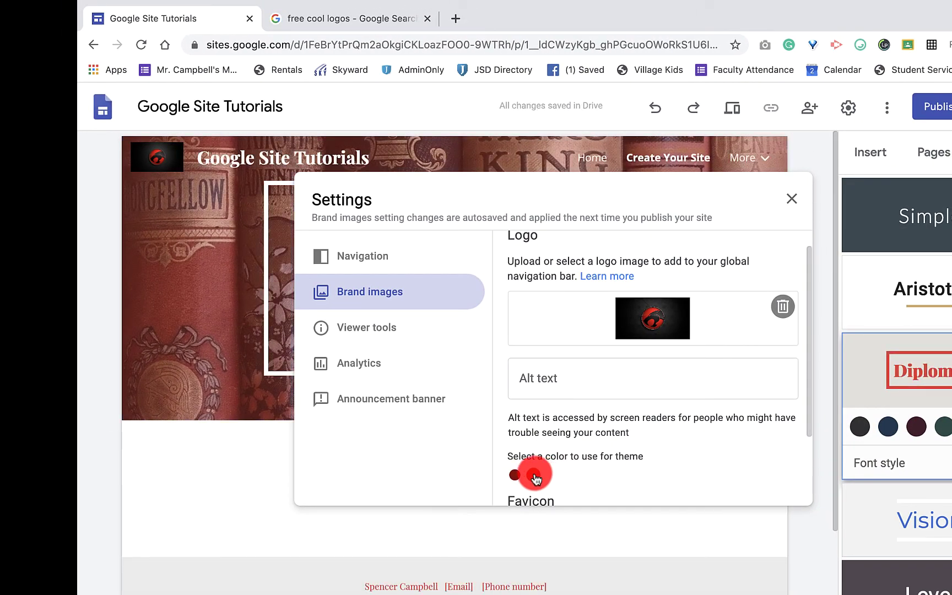
left_click(515, 475)
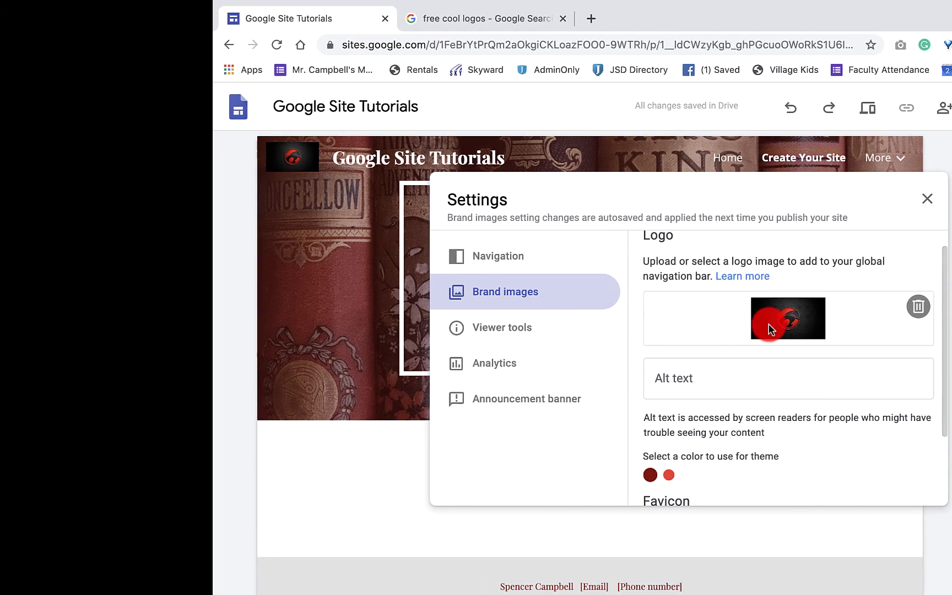
left_click(372, 442)
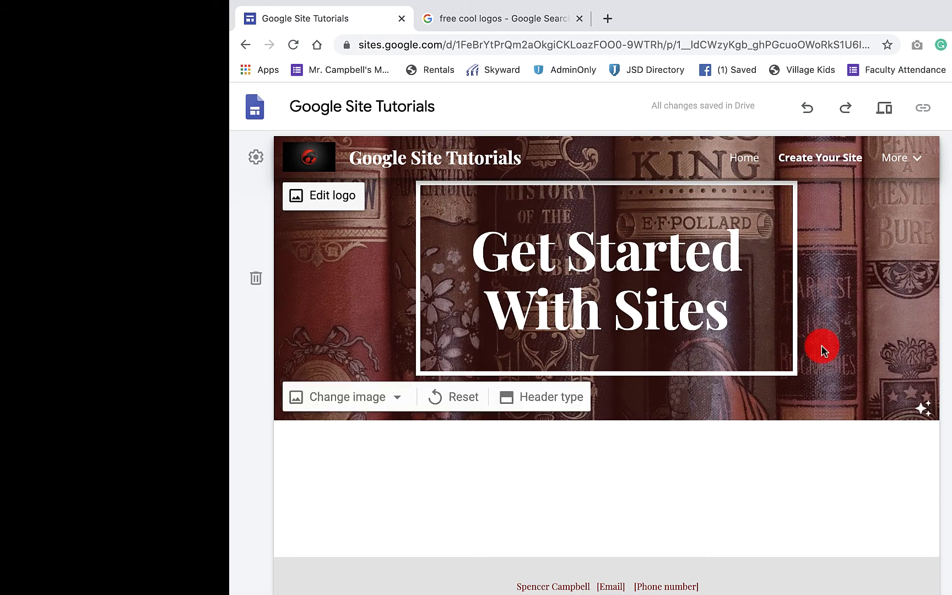
scroll(821, 345, "down", 2)
scroll(821, 345, "up", 2)
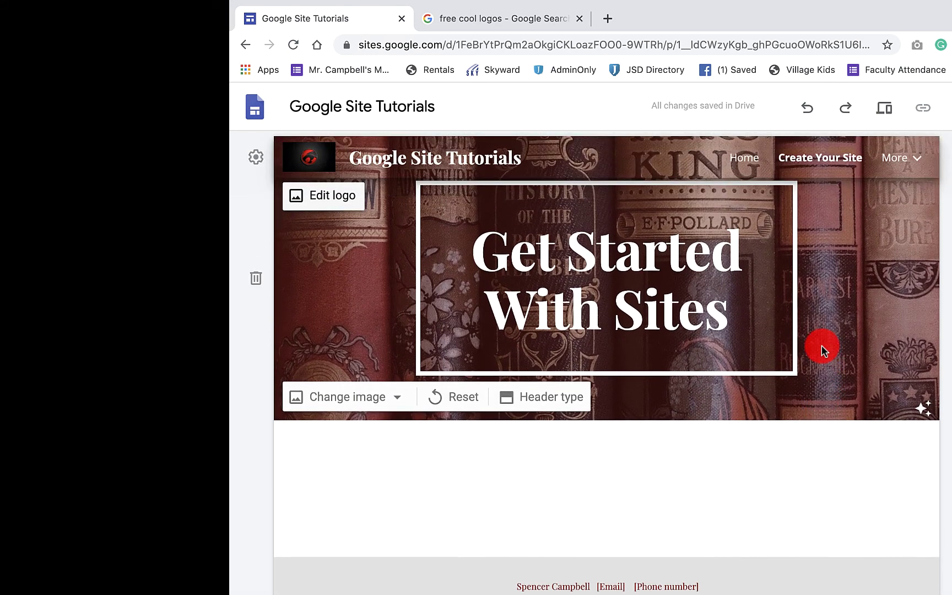